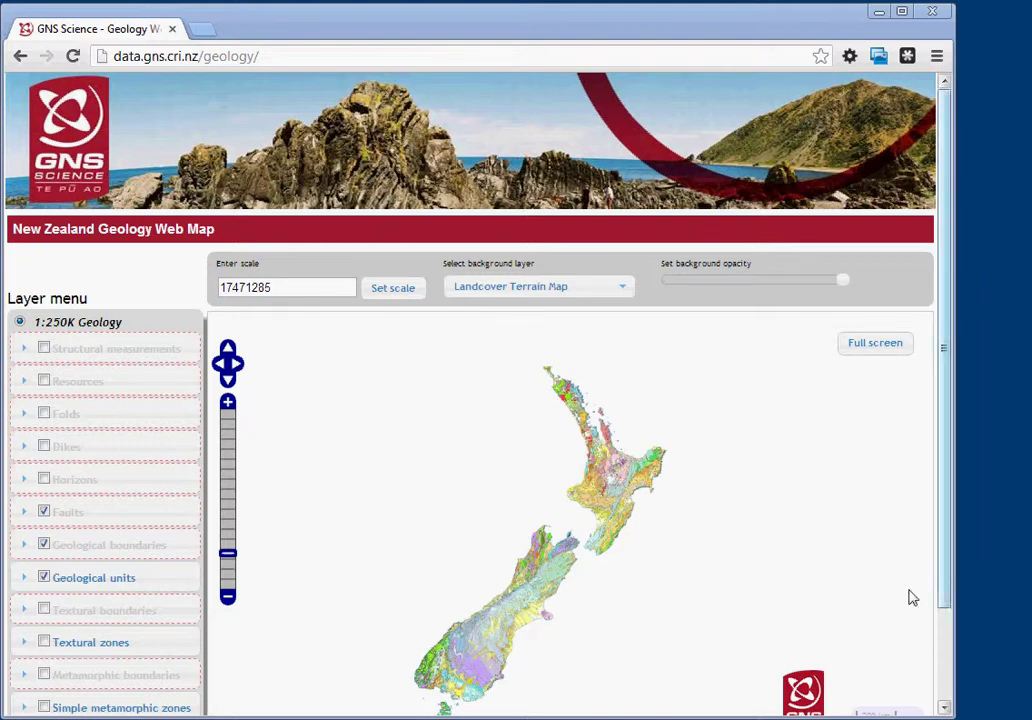
Step: Preview the 1:1M geology, then switch back to the 1:250K geology
drag(268, 57, 100, 57)
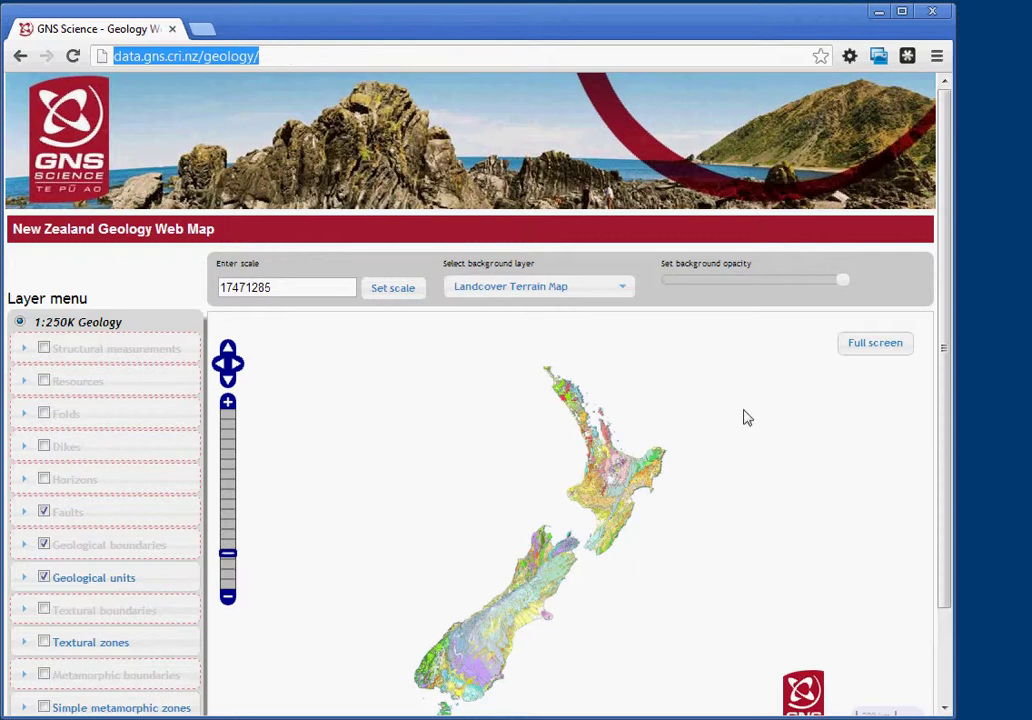
drag(942, 419, 950, 547)
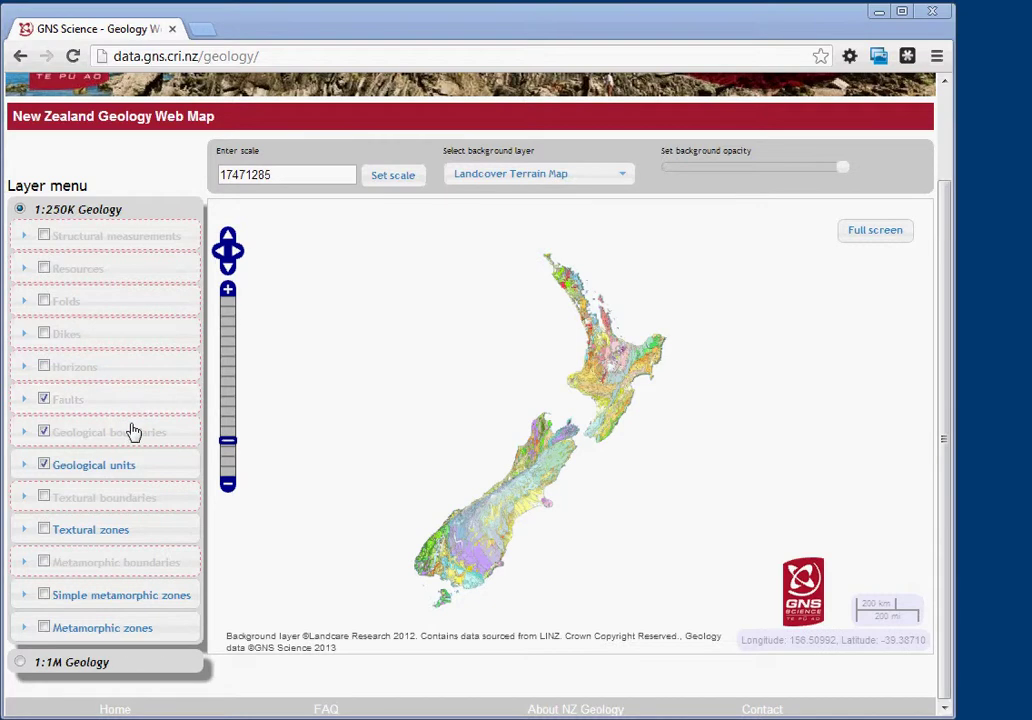
click(20, 665)
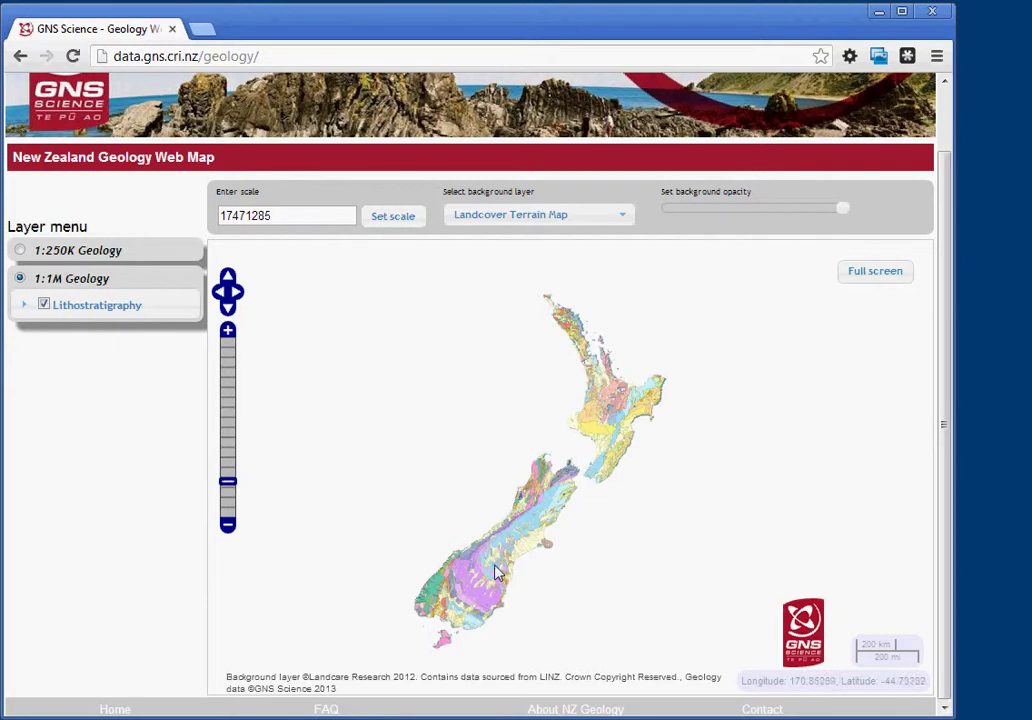
click(20, 251)
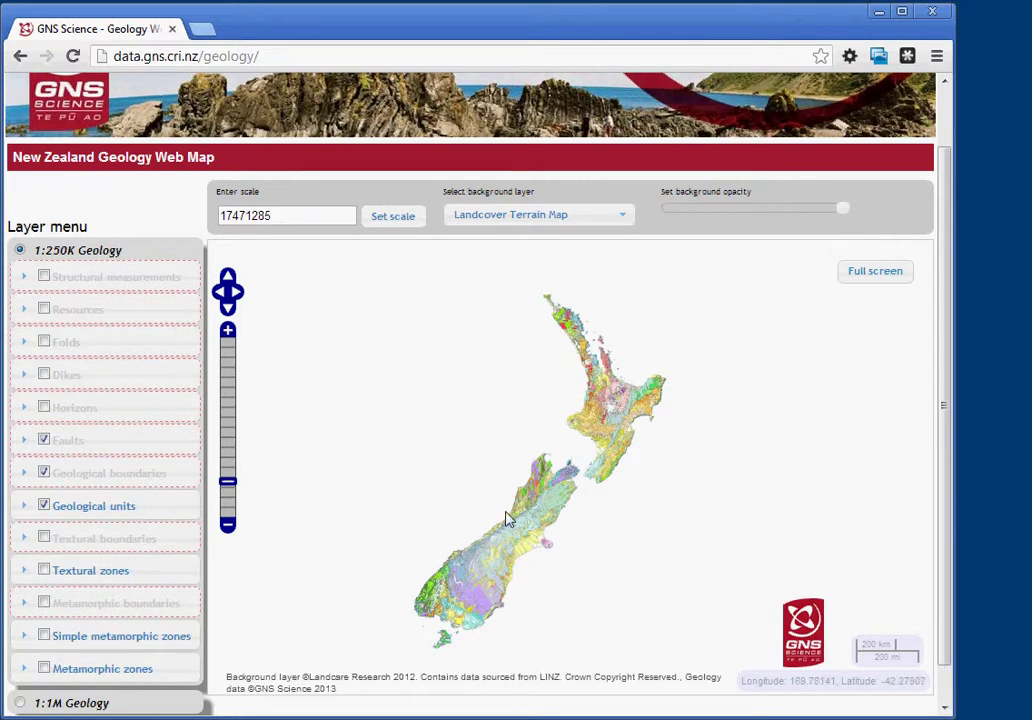
Step: Zoom far into the South Island with the slider, then back out to a regional view
drag(519, 519, 521, 486)
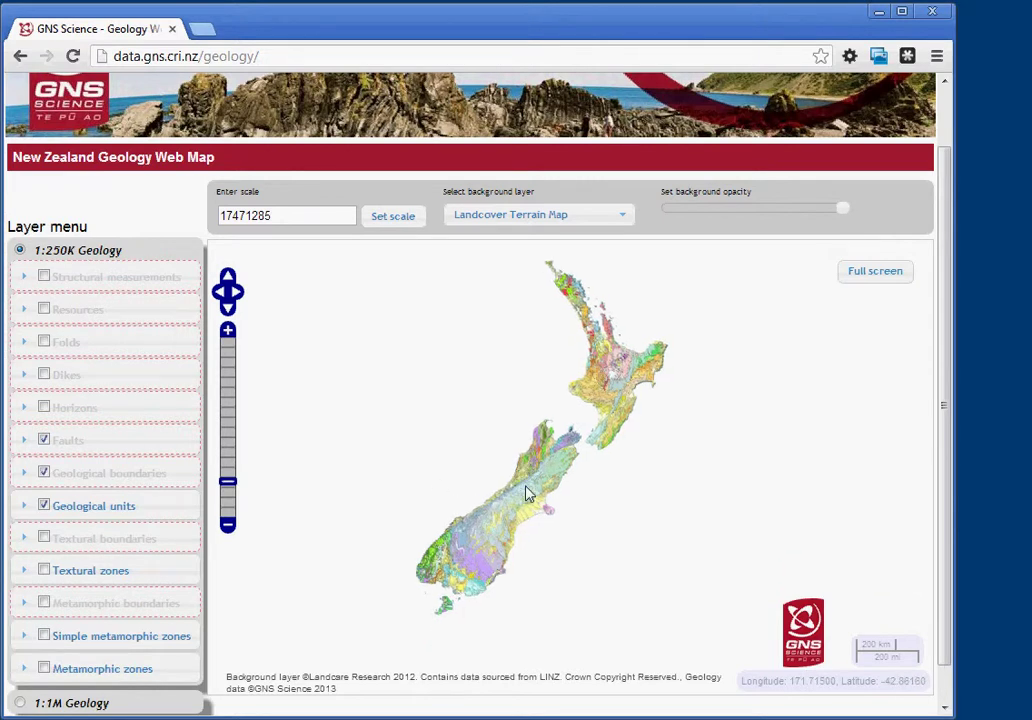
scroll(527, 493, up, 1)
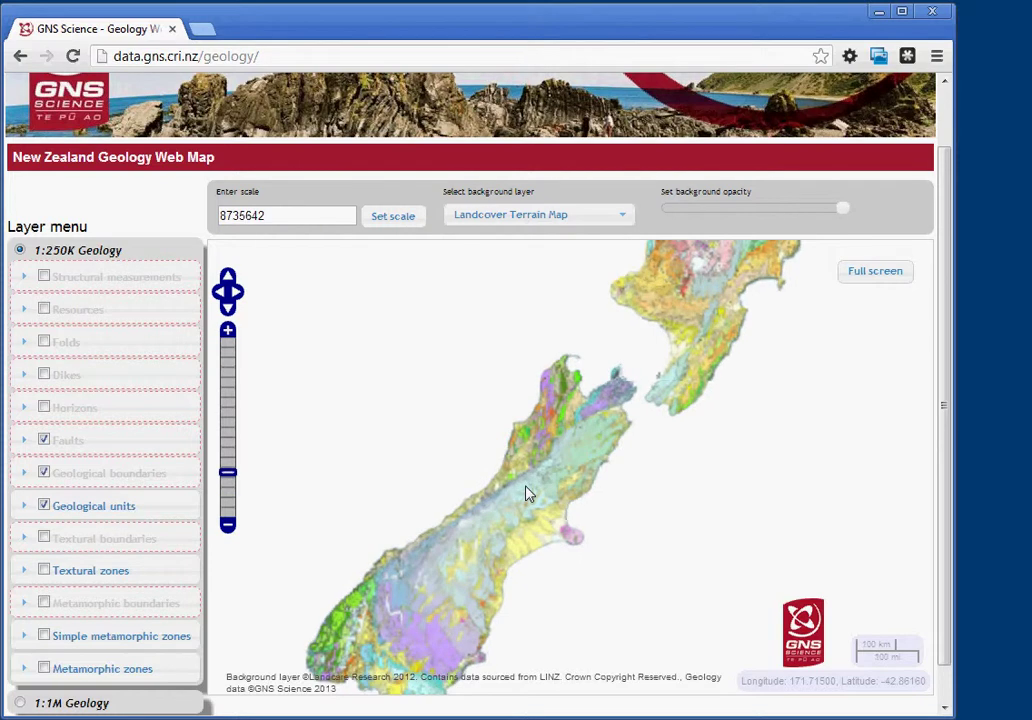
drag(227, 473, 228, 414)
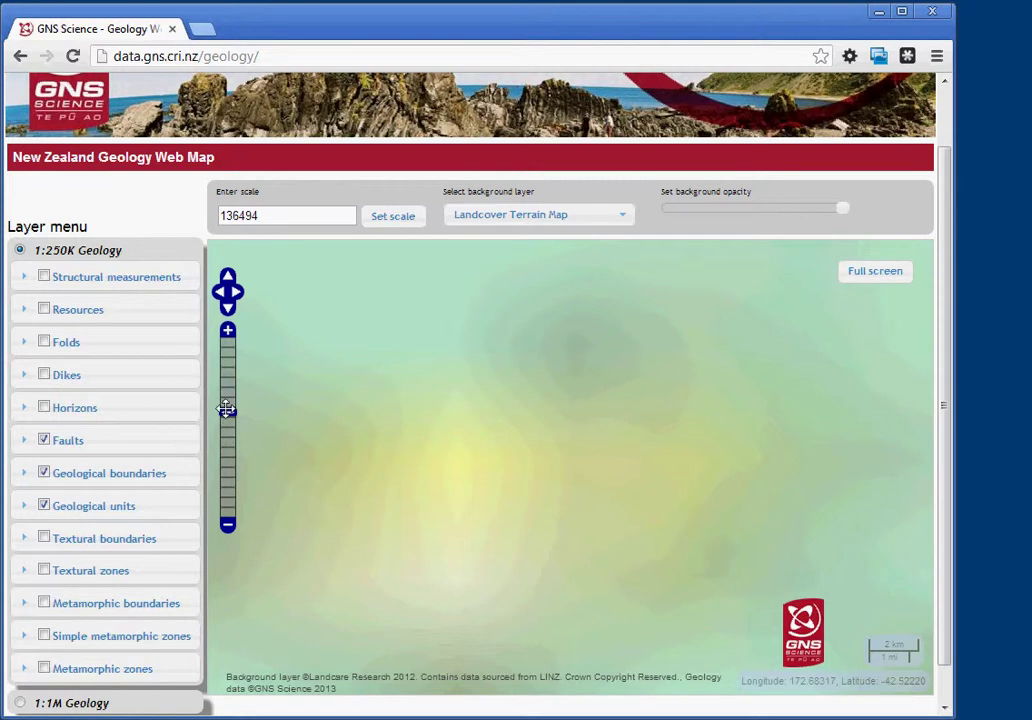
drag(227, 420, 228, 462)
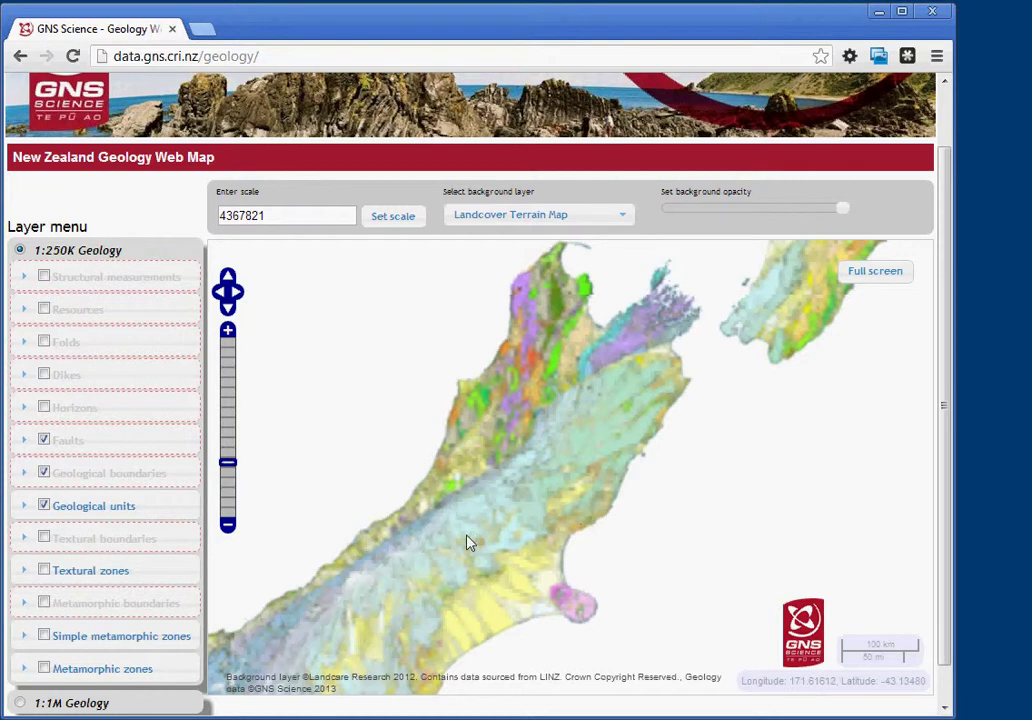
Step: Pan the map to frame the northern South Island and Canterbury at scale 4367821
drag(427, 529, 610, 525)
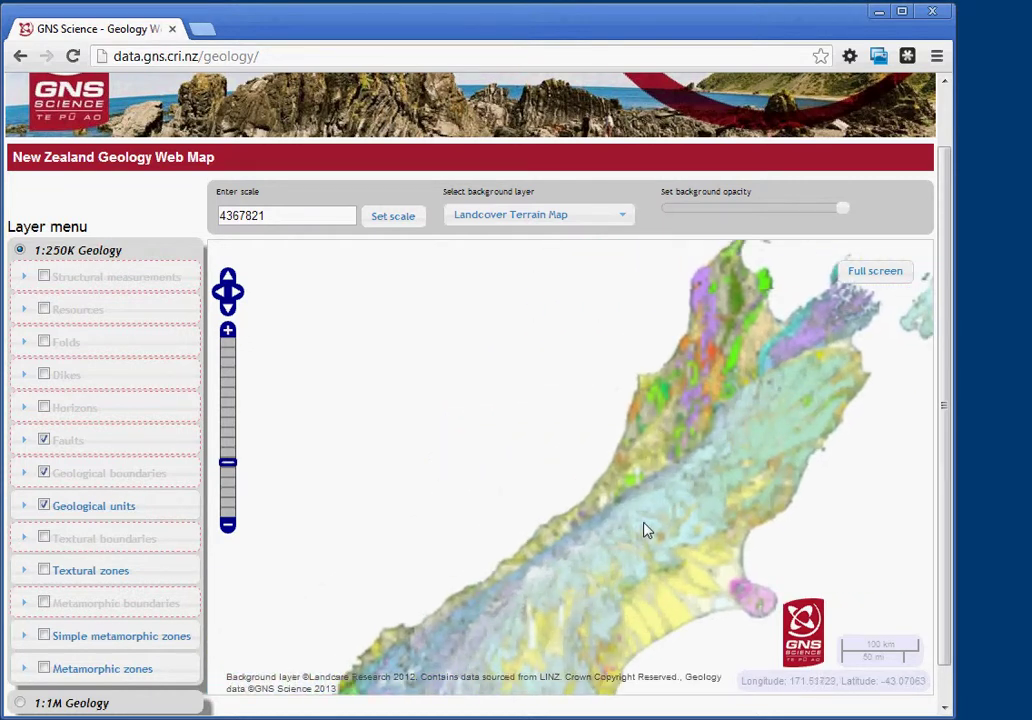
drag(716, 530, 518, 516)
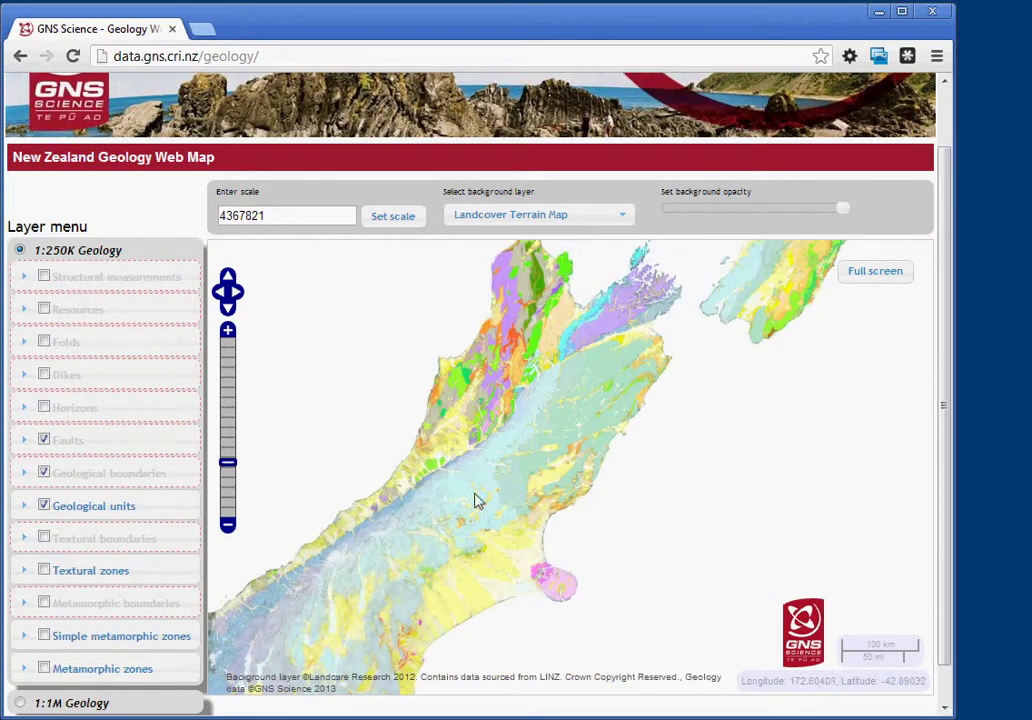
click(238, 300)
click(218, 292)
click(228, 282)
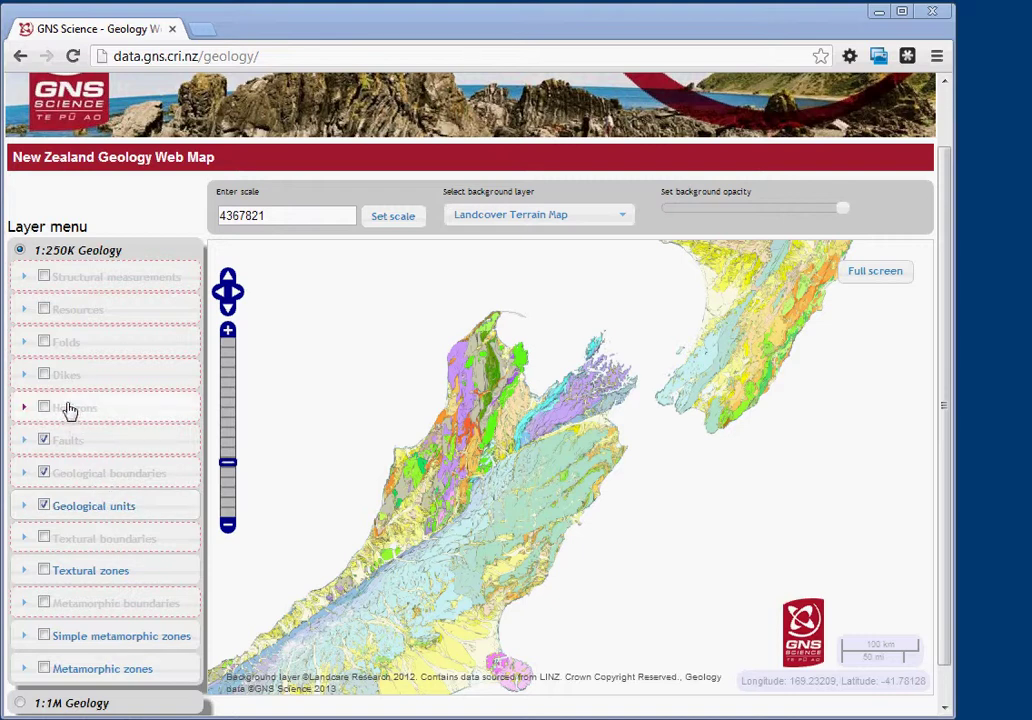
Step: Turn on Folds, then zoom and recentre on the North Canterbury coast at scale 545977
click(44, 342)
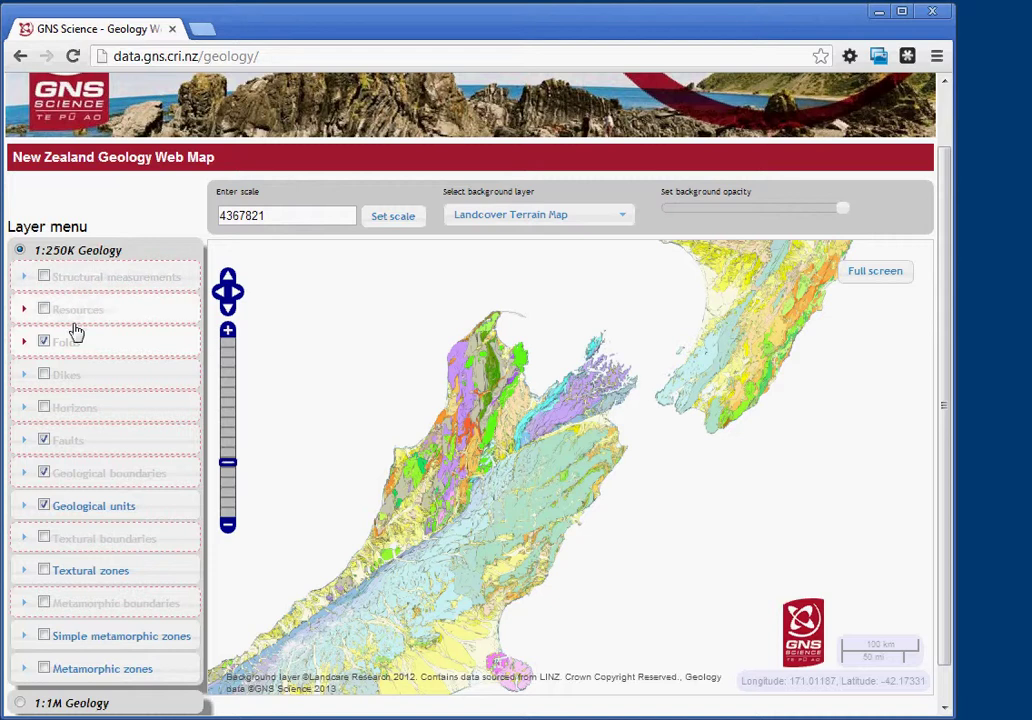
drag(465, 584, 497, 564)
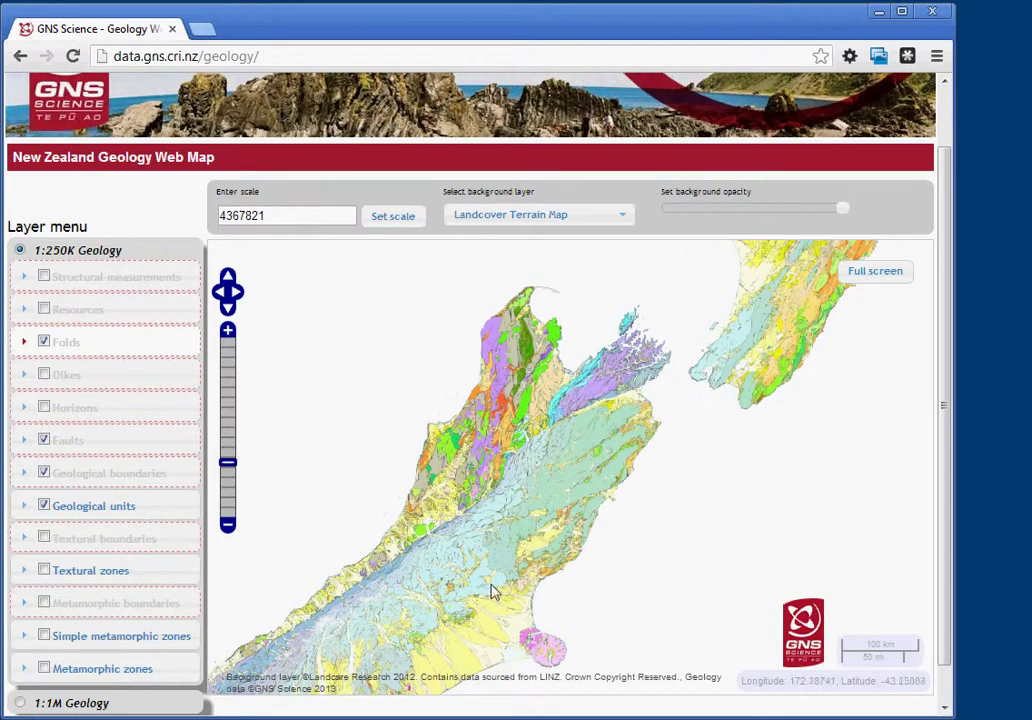
scroll(525, 598, up, 1)
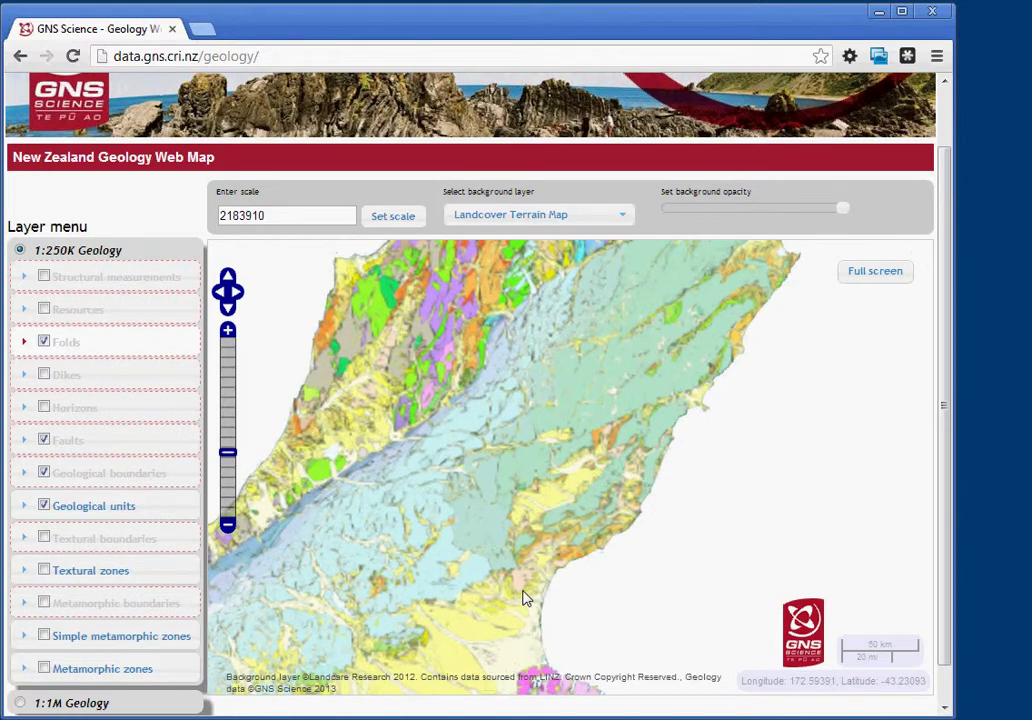
scroll(525, 598, up, 2)
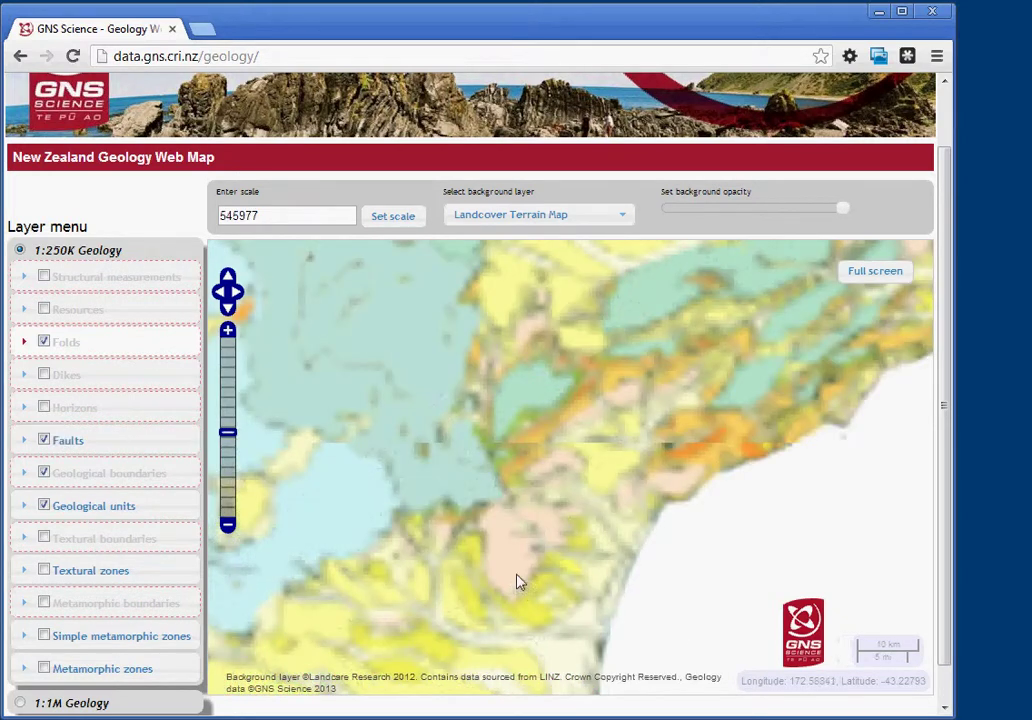
drag(488, 535, 503, 527)
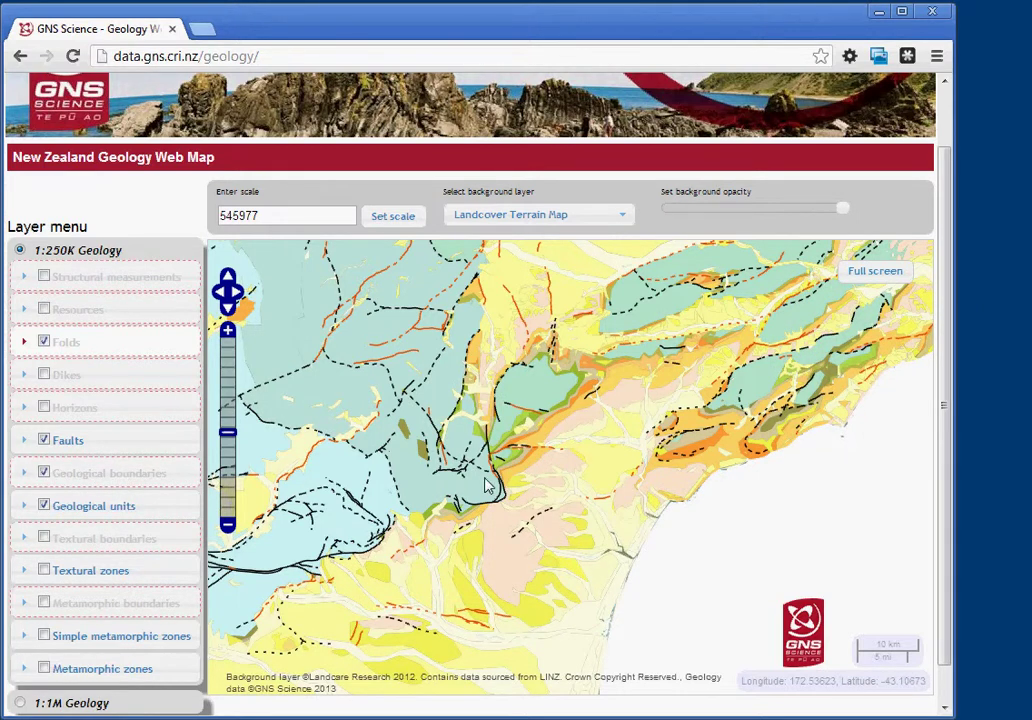
Step: Set the map scale to 250000
double_click(277, 217)
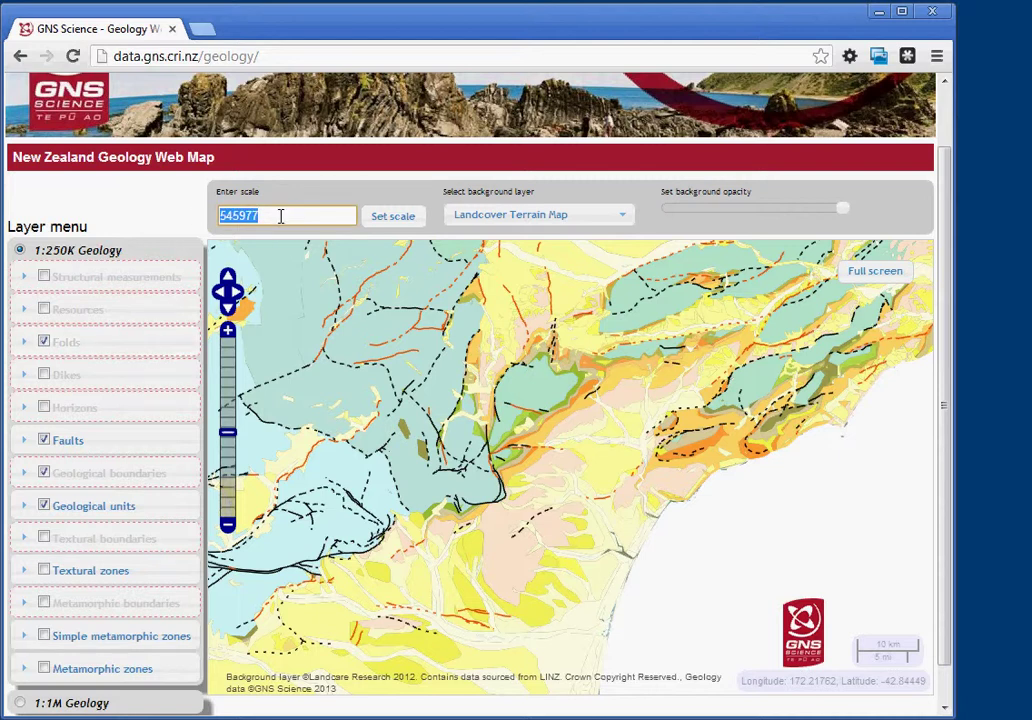
text(250000)
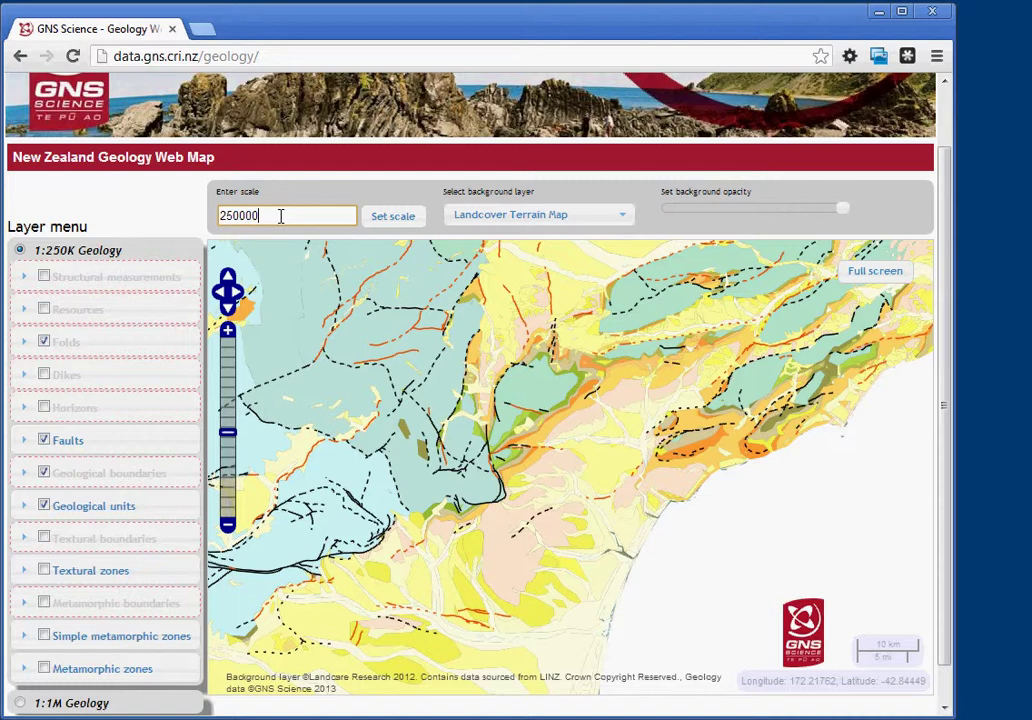
click(393, 224)
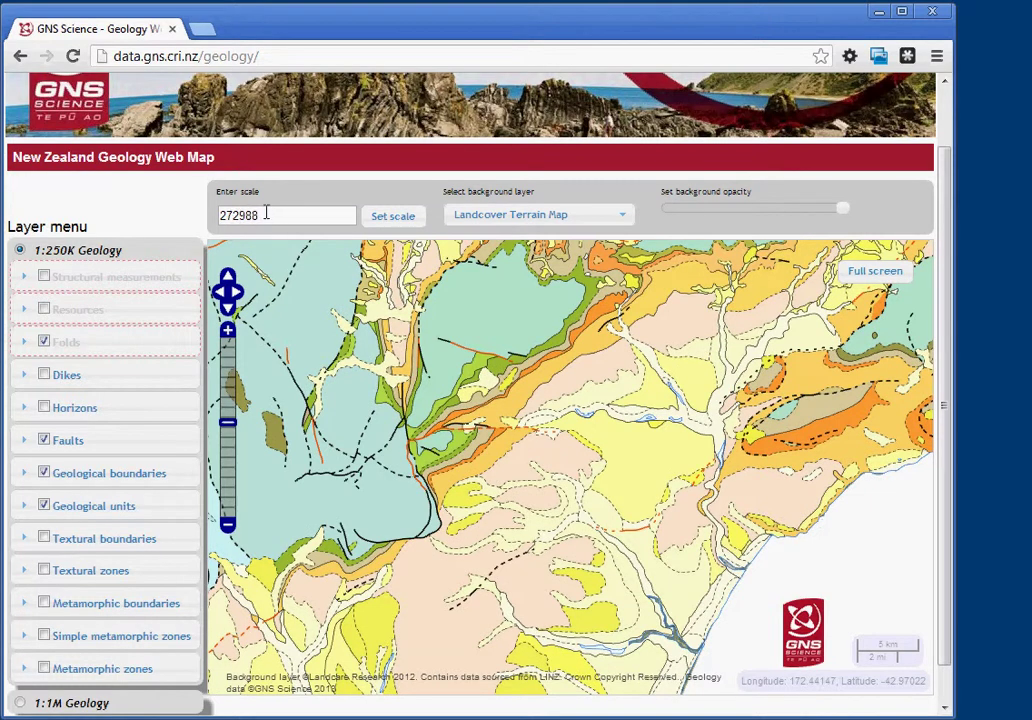
Step: Zoom in one level to 545977 and turn the Folds layer off
click(228, 332)
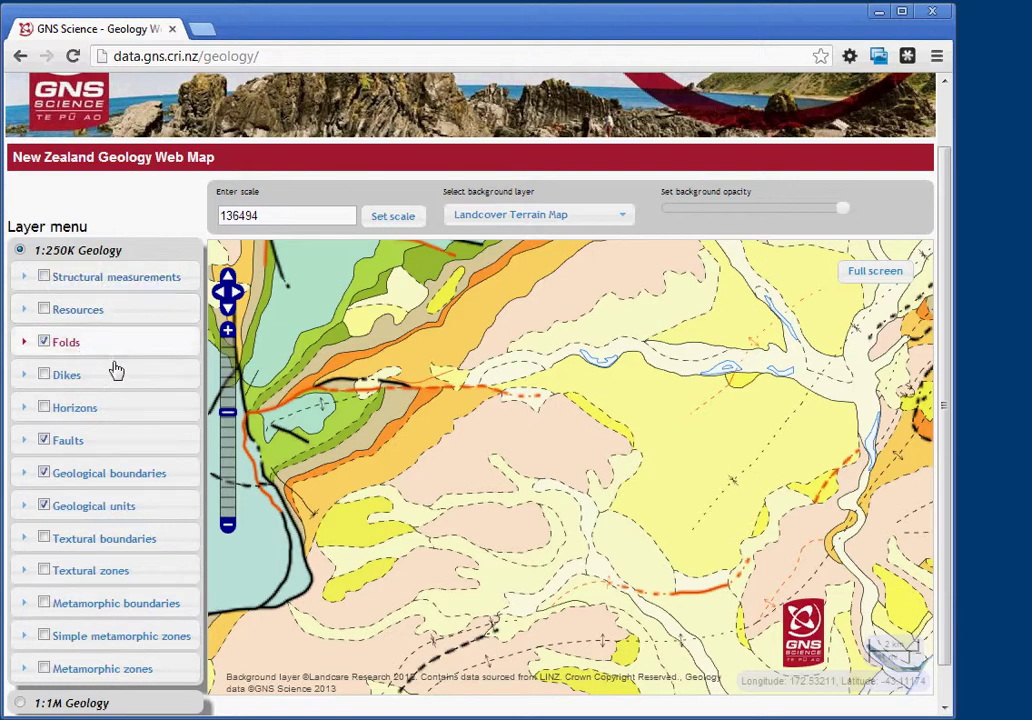
click(44, 341)
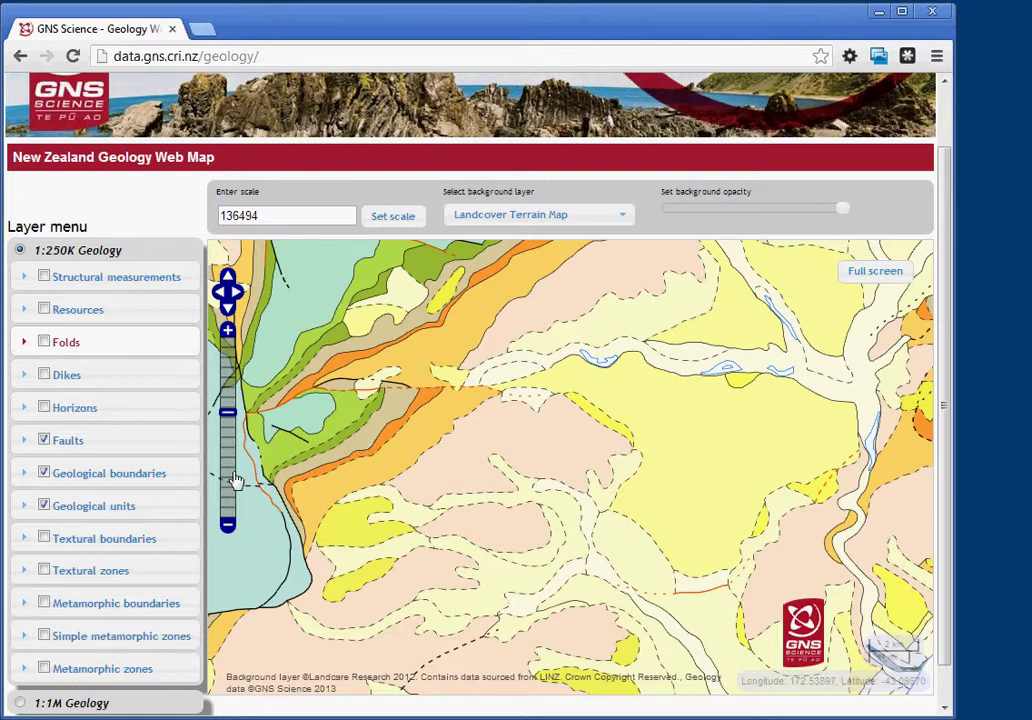
scroll(395, 478, down, 2)
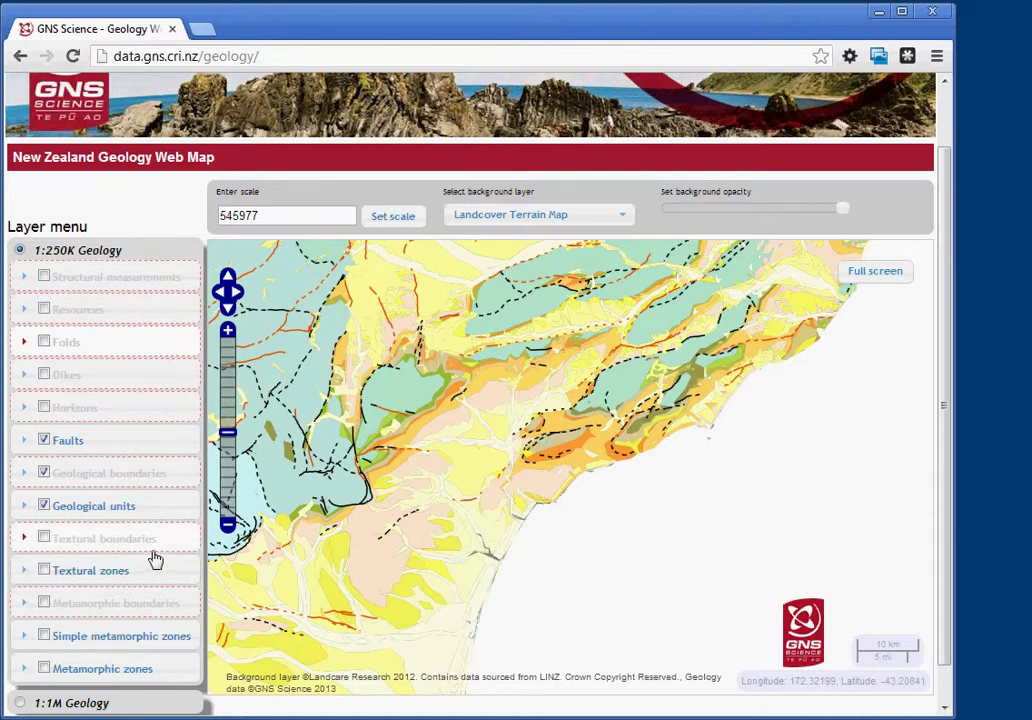
Step: Open the Geological units Controls, then view and close its legend and its metadata
click(105, 514)
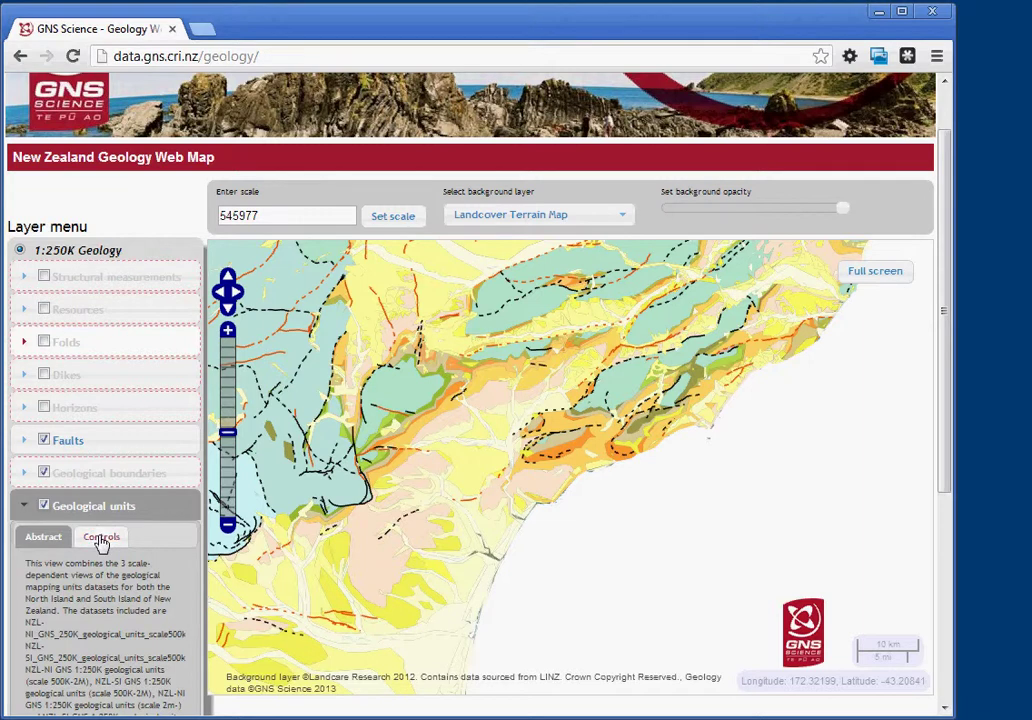
click(100, 537)
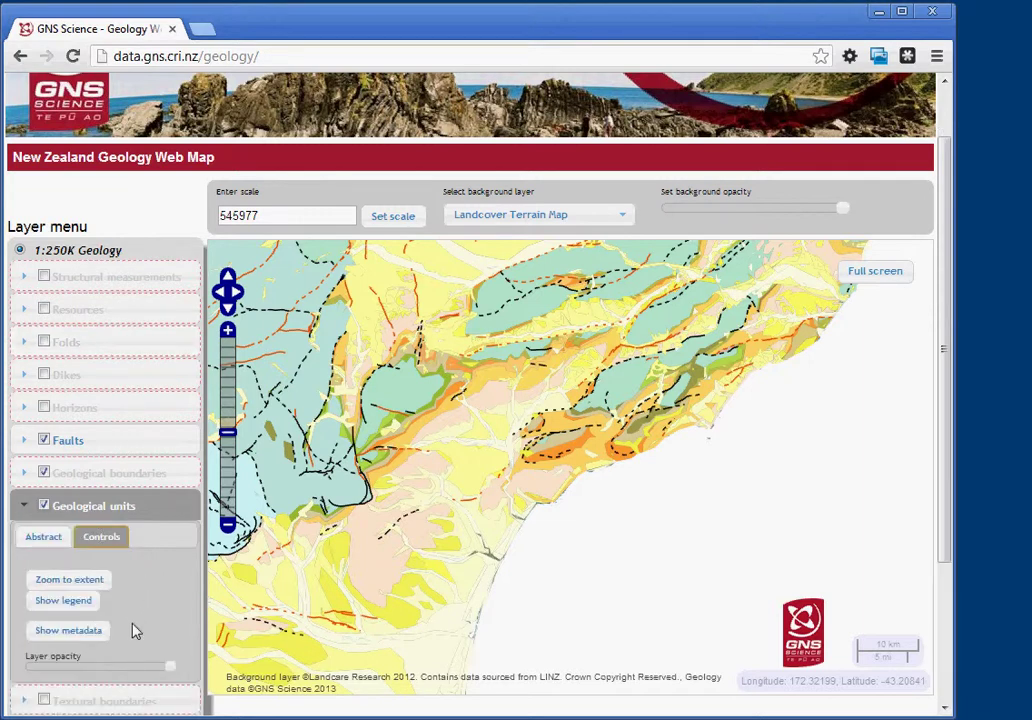
click(68, 603)
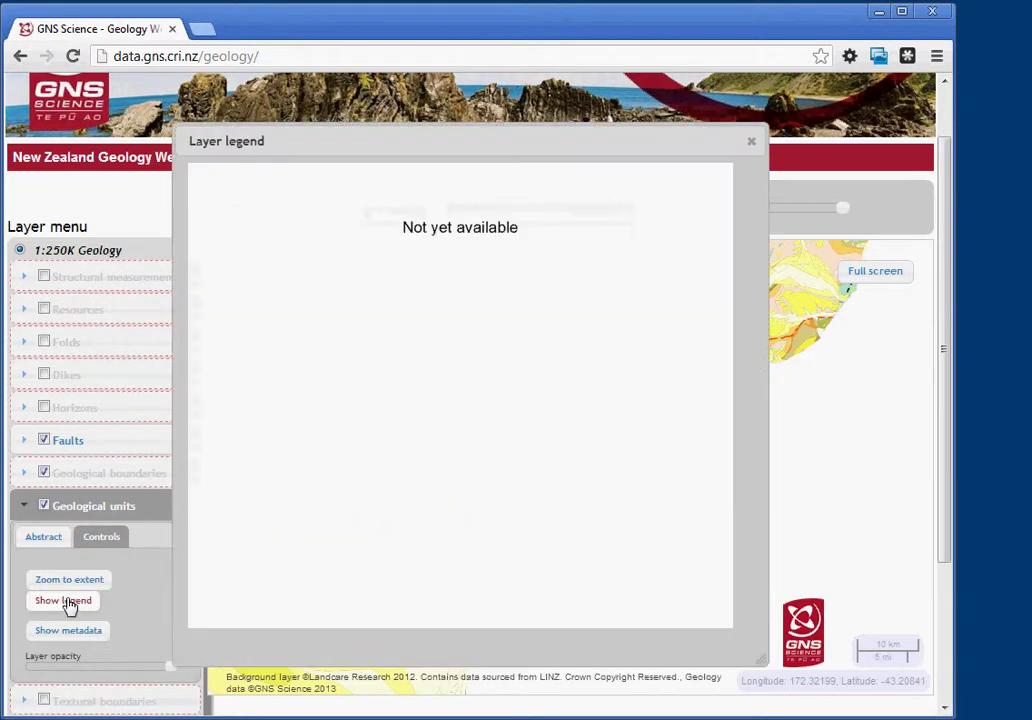
click(752, 143)
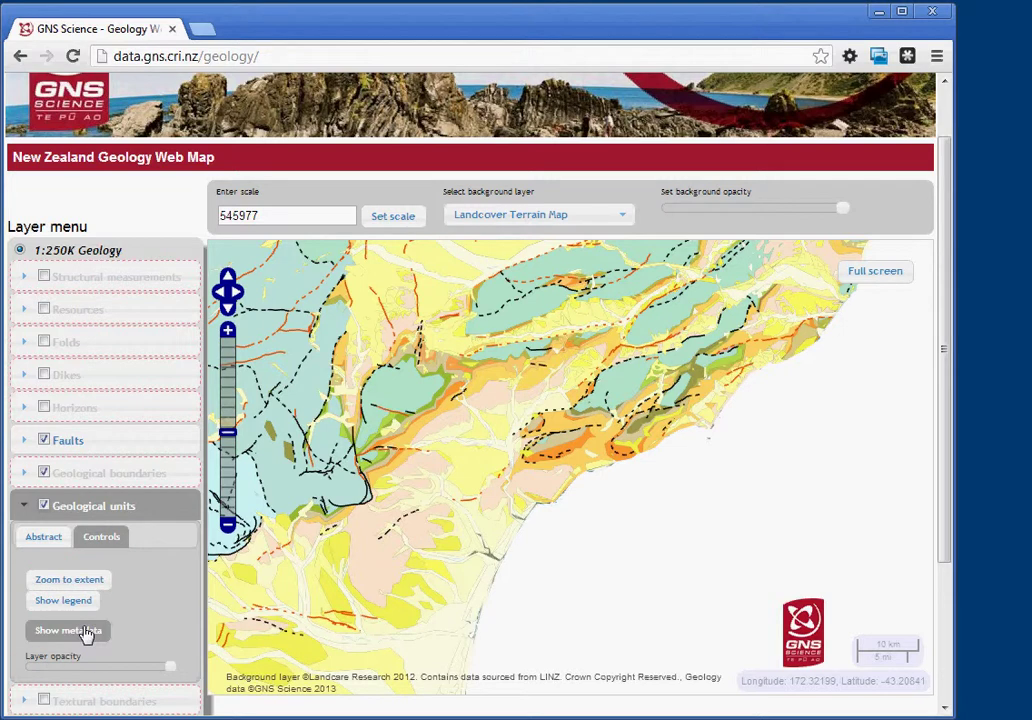
click(87, 632)
scroll(660, 450, down, 4)
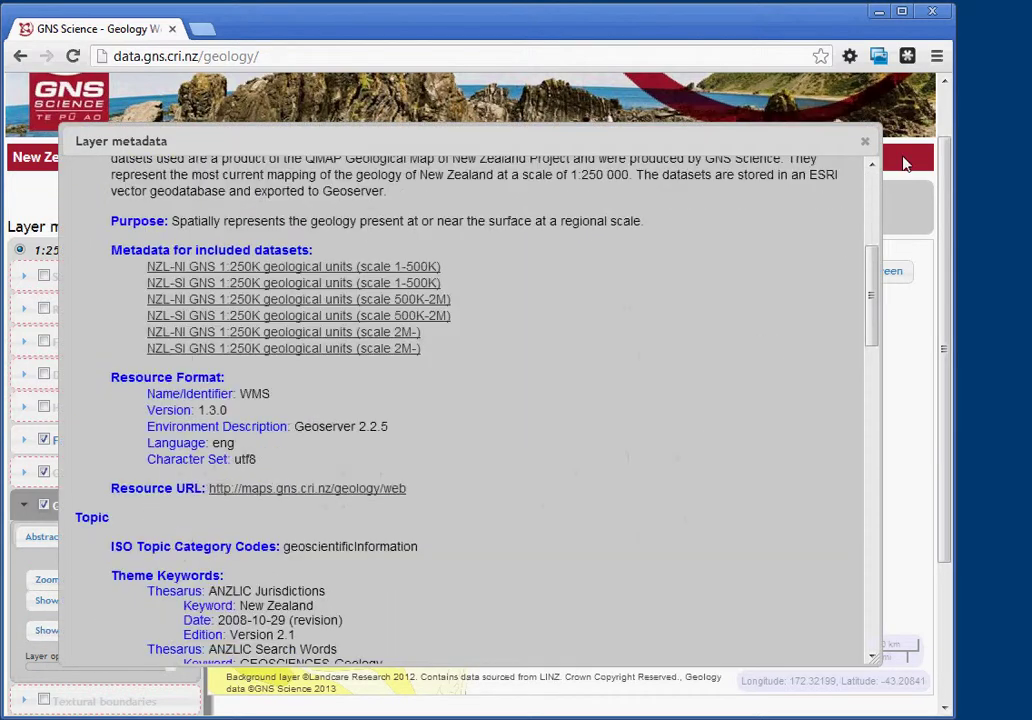
click(865, 145)
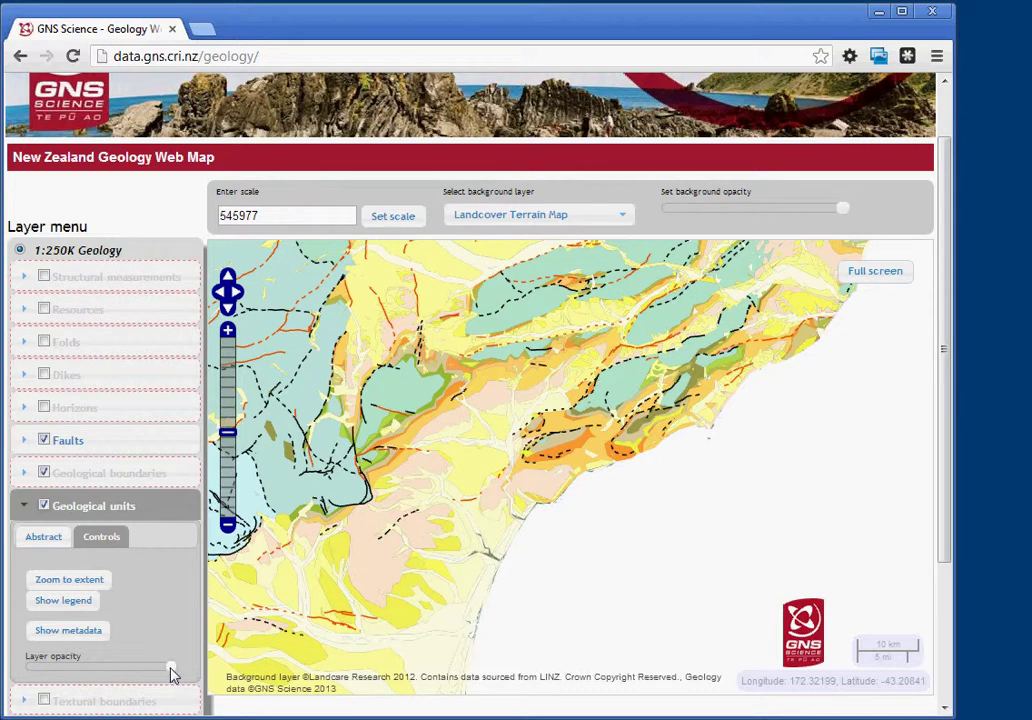
Step: Lower Geological units opacity, collapse it, and move Metamorphic boundaries above Geological units
drag(172, 675, 129, 668)
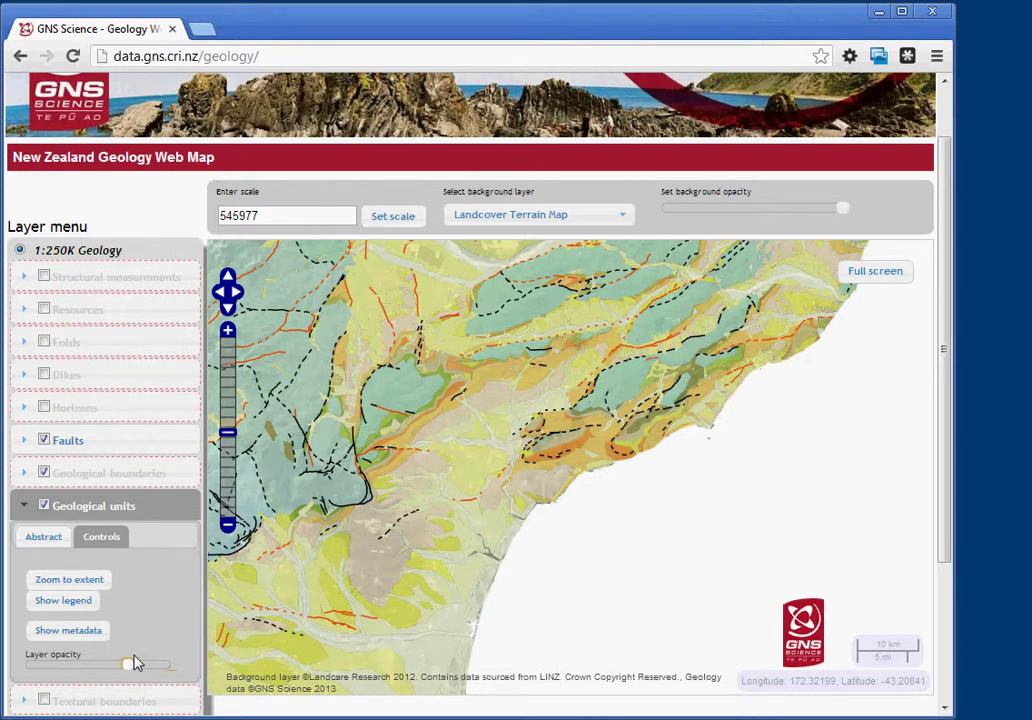
click(23, 508)
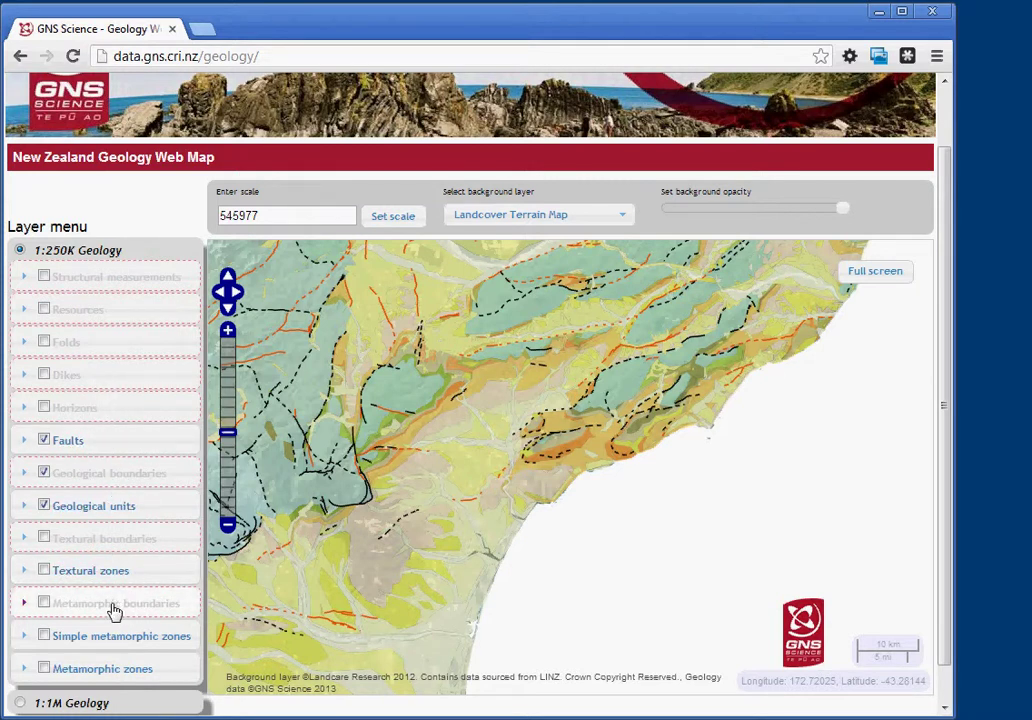
drag(106, 617, 108, 510)
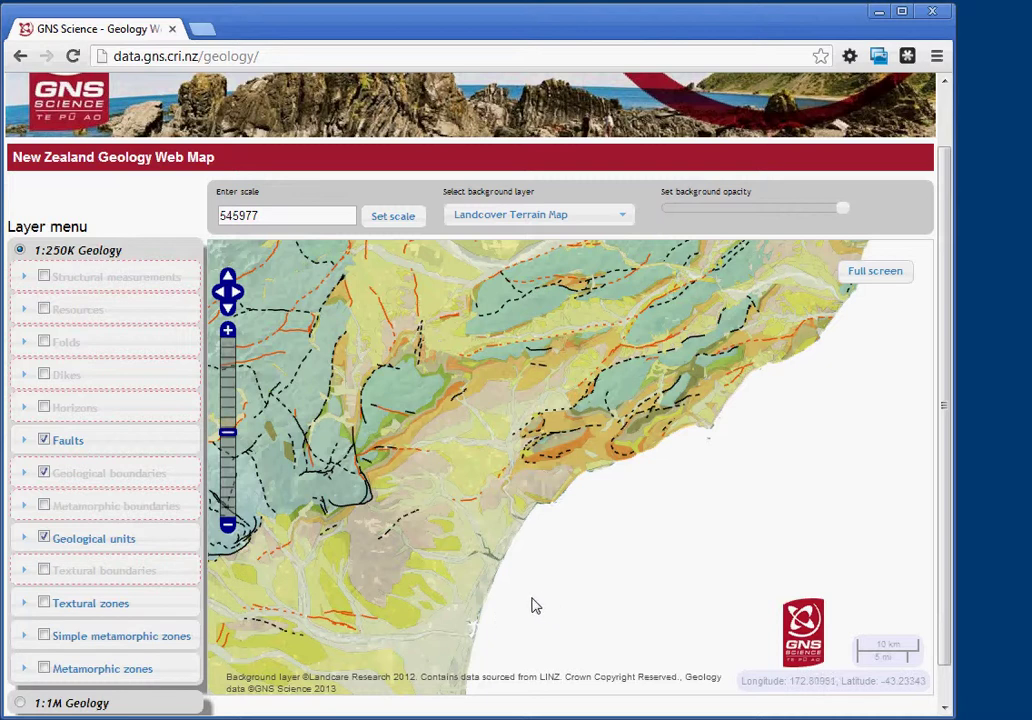
Step: Switch the background to LINZ Topo 250 and zoom in two levels to scale 136494
click(624, 219)
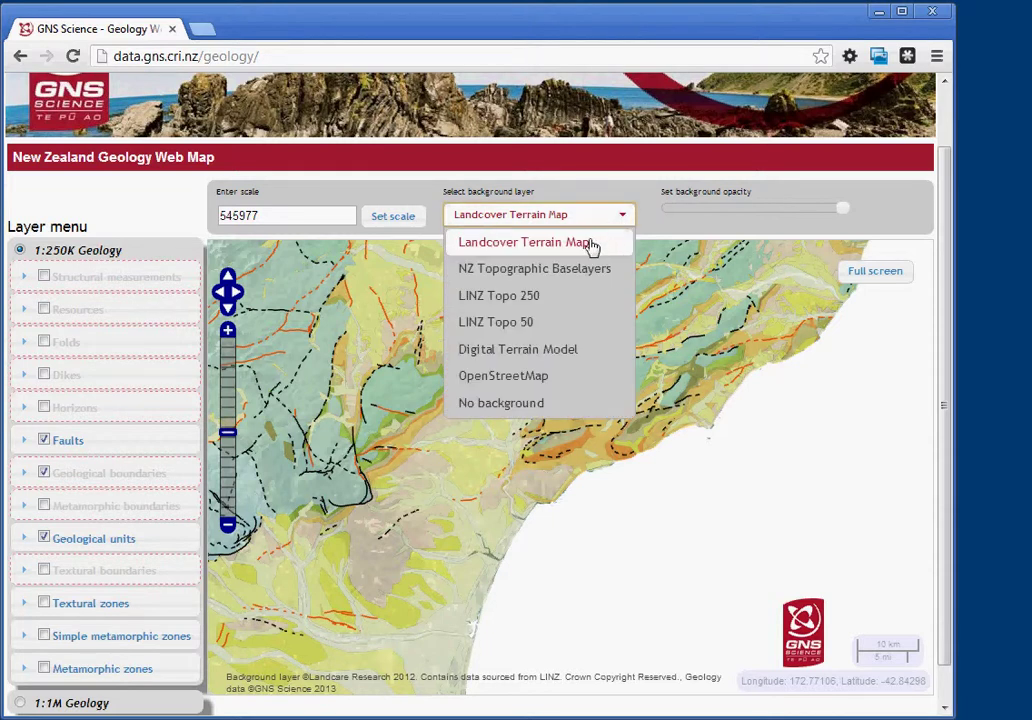
click(522, 300)
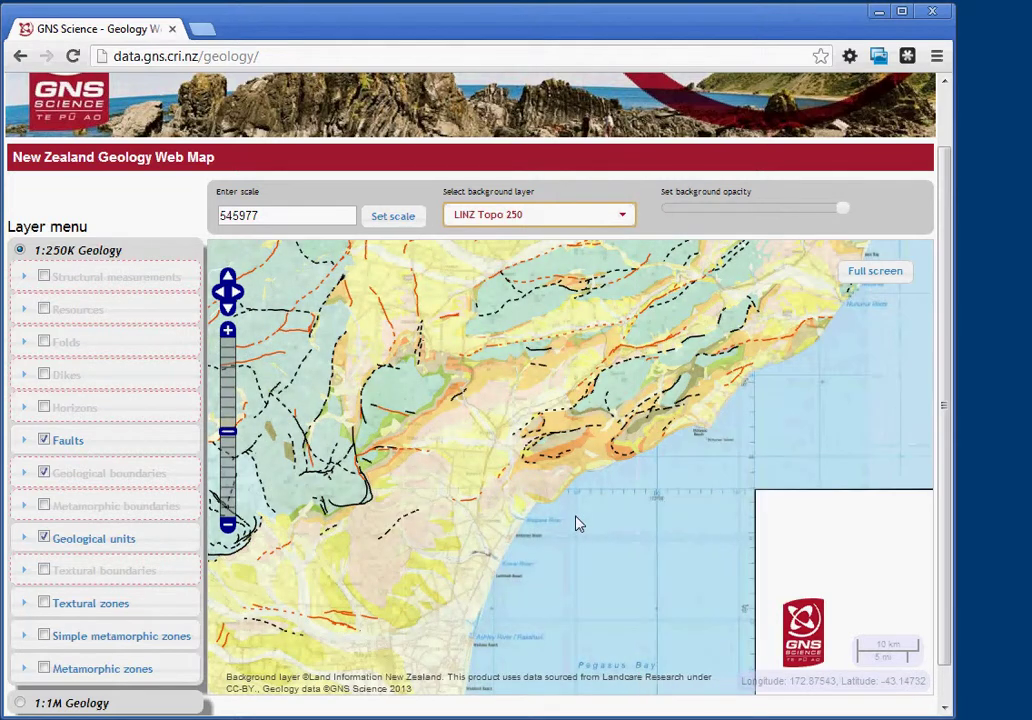
click(228, 331)
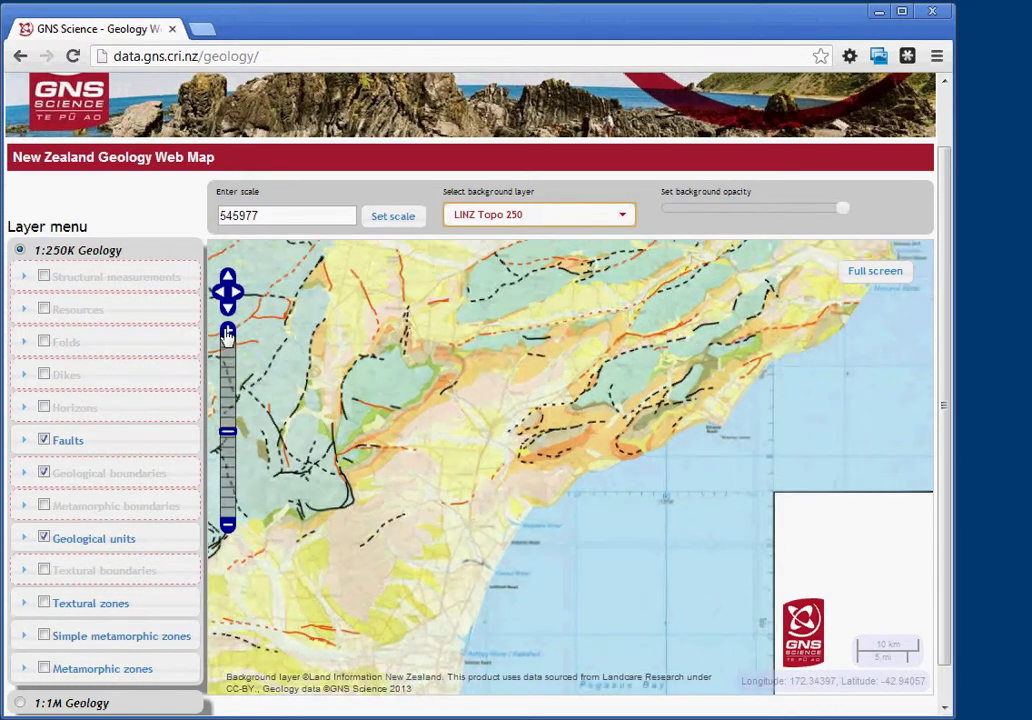
click(228, 331)
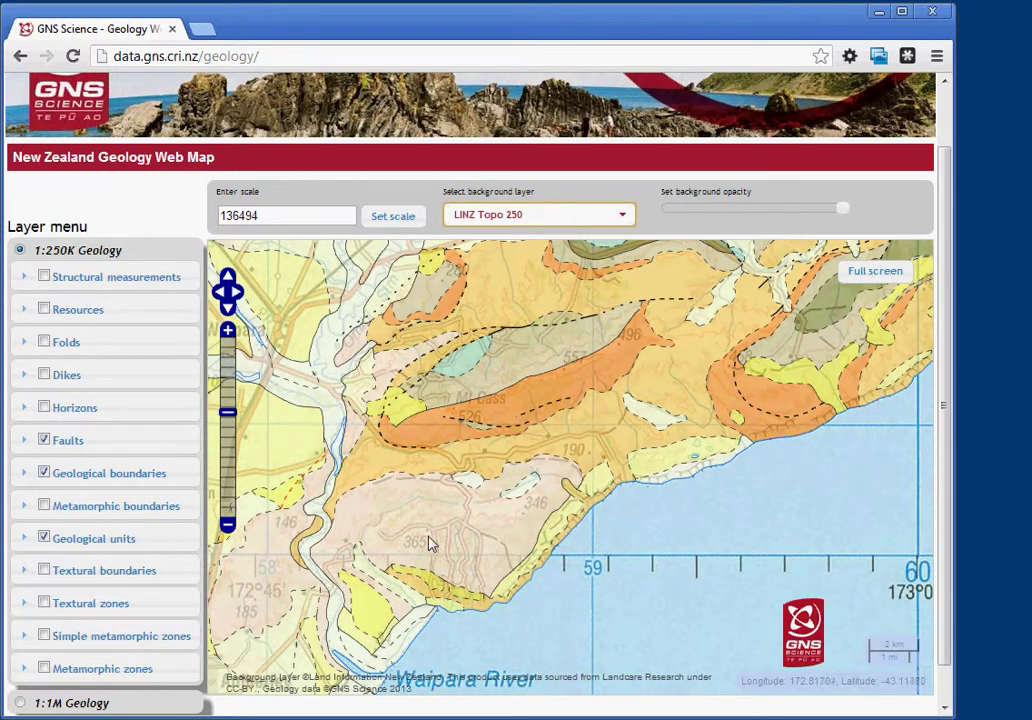
Step: Identify the Kowai Formation near Glasnevin, then pan north to Weka Pass and Waikari
drag(405, 534, 617, 495)
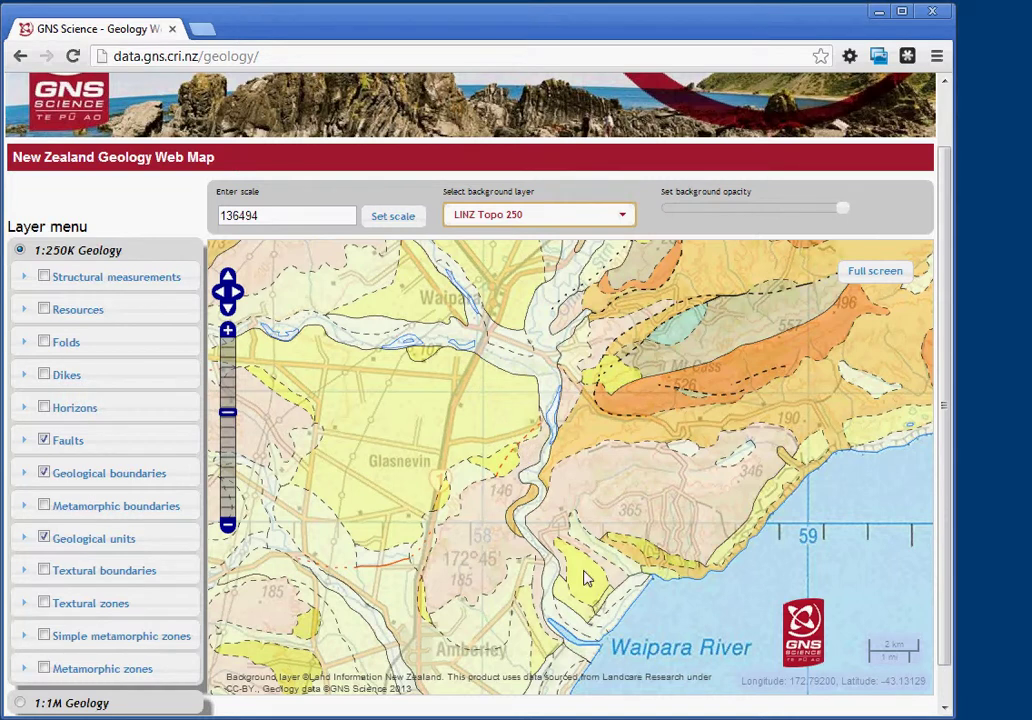
click(632, 493)
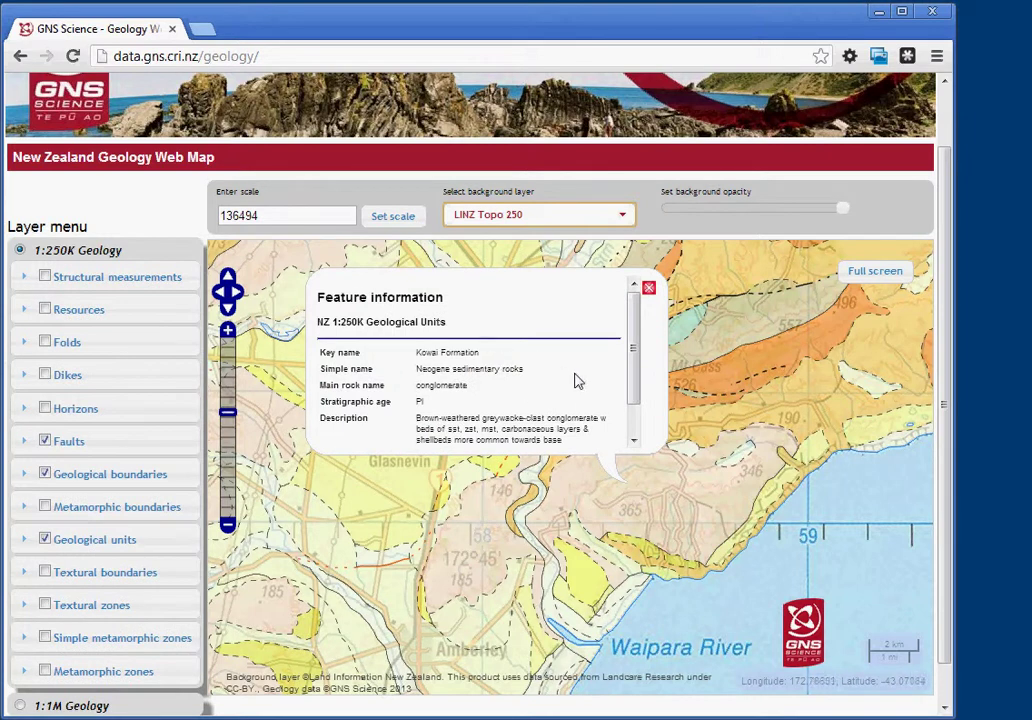
click(649, 291)
drag(520, 480, 614, 645)
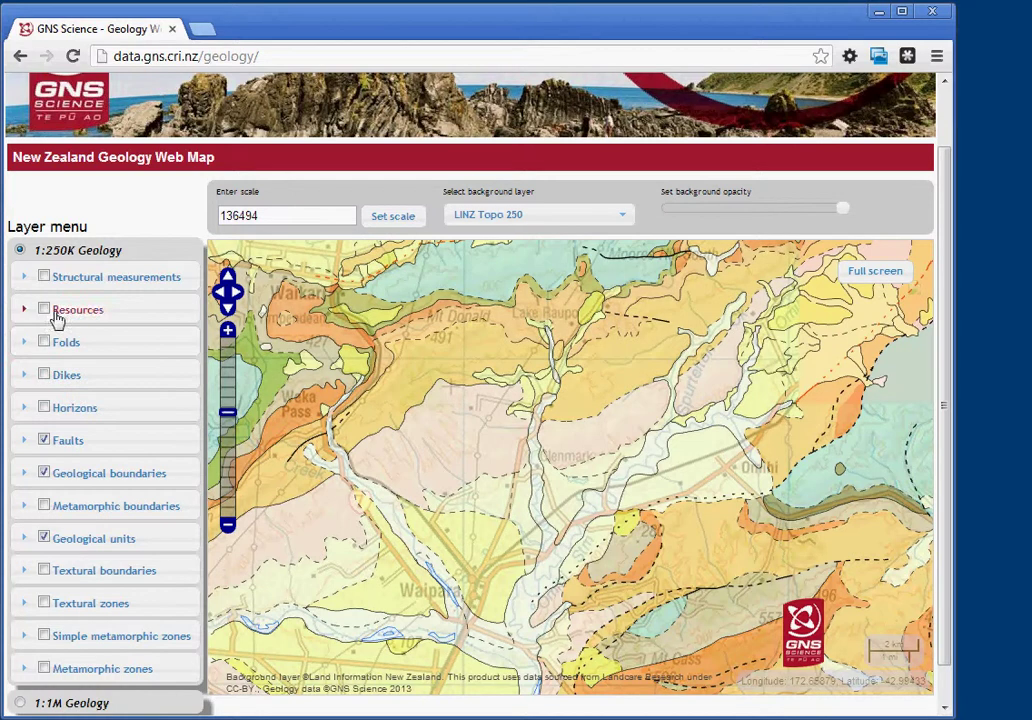
Step: Enable Structural measurements and inspect a bedding symbol: upright, azimuth 142, inclination 23
click(43, 279)
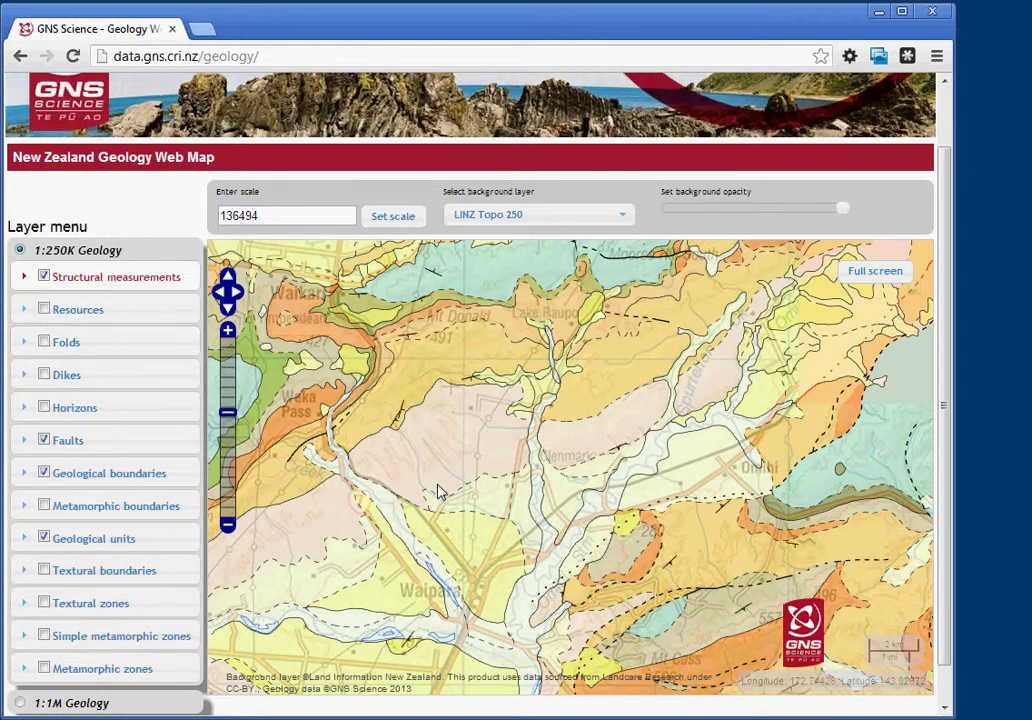
click(328, 466)
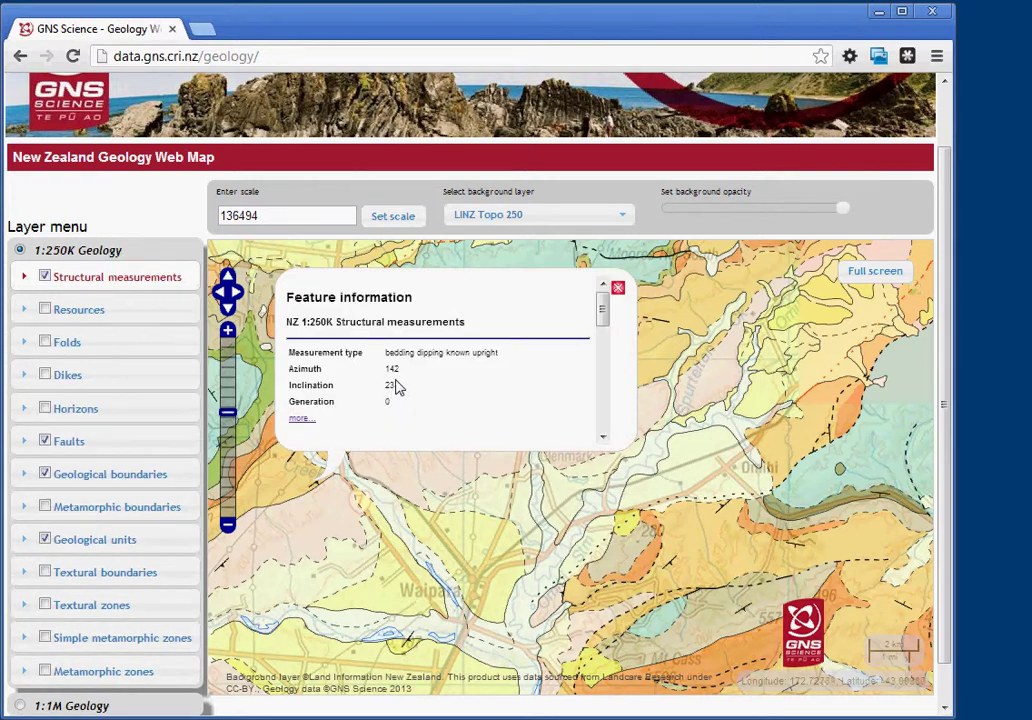
click(618, 290)
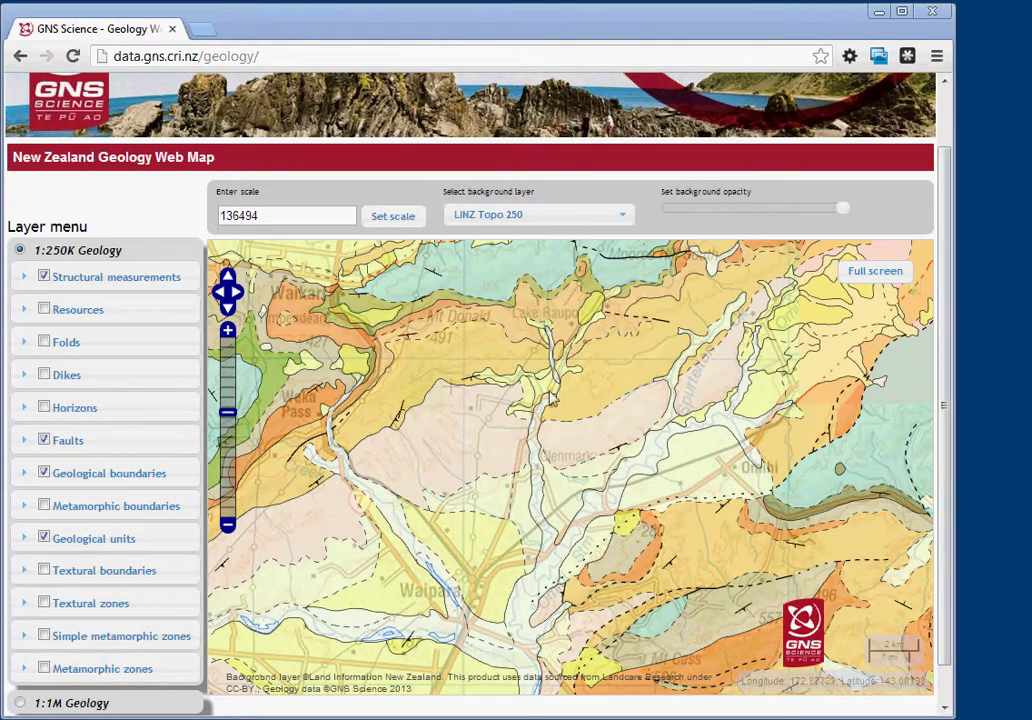
Step: Switch the map to full screen and widen the browser window
click(884, 276)
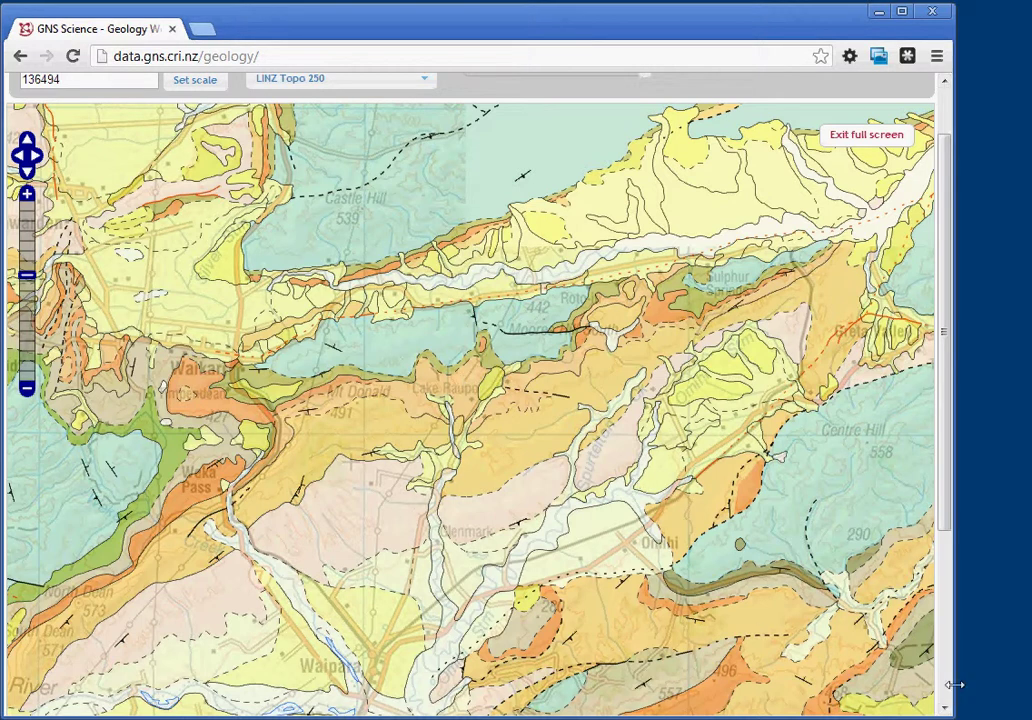
drag(955, 685, 1031, 685)
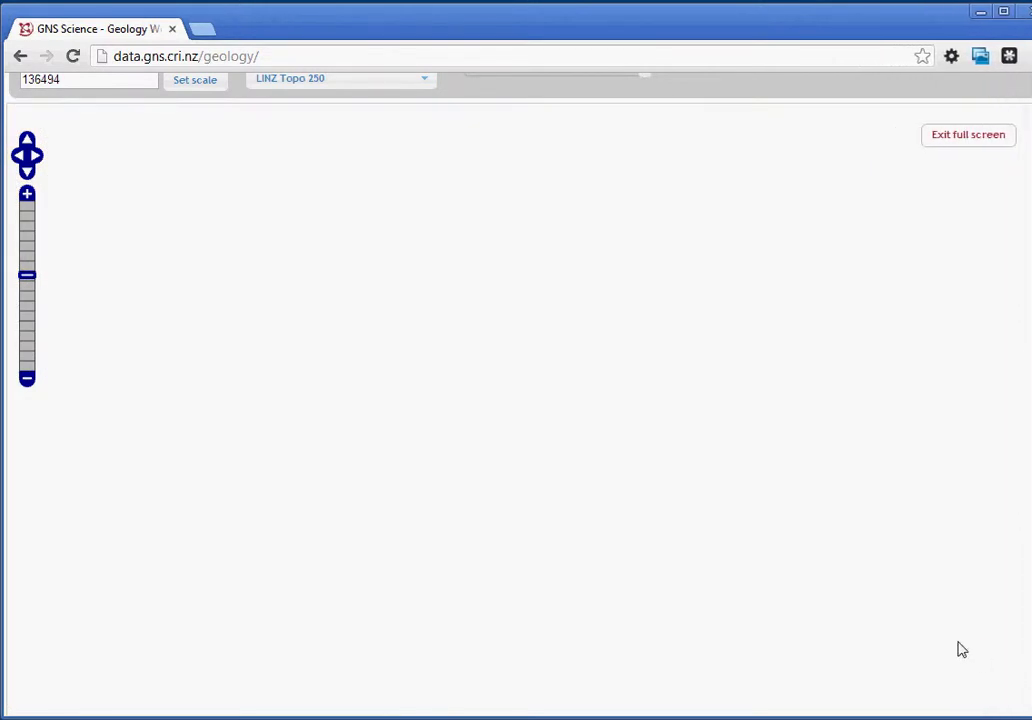